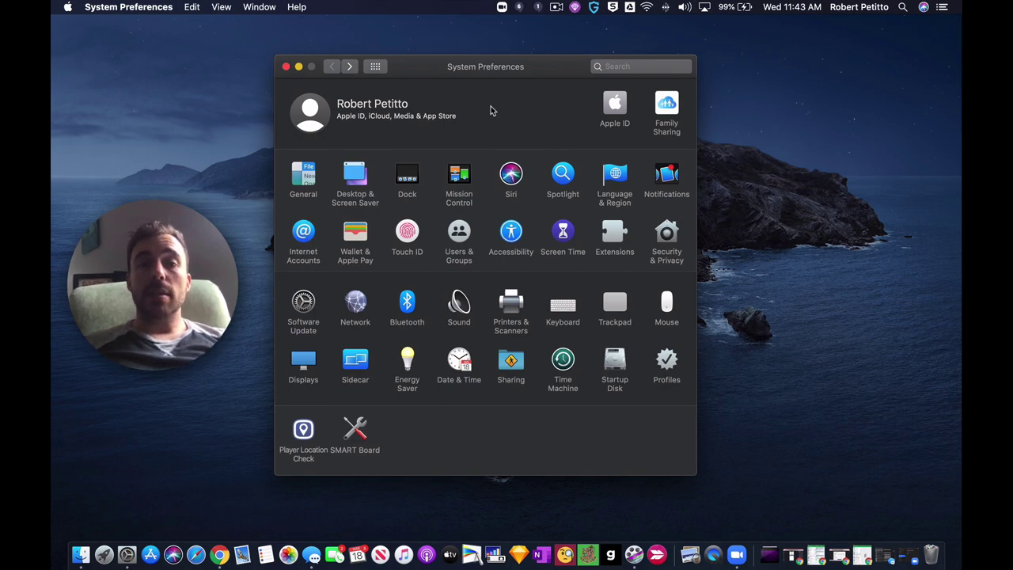
Minimize System Preferences, restore it from the Dock, and move it higher on screen.
double_click(539, 74)
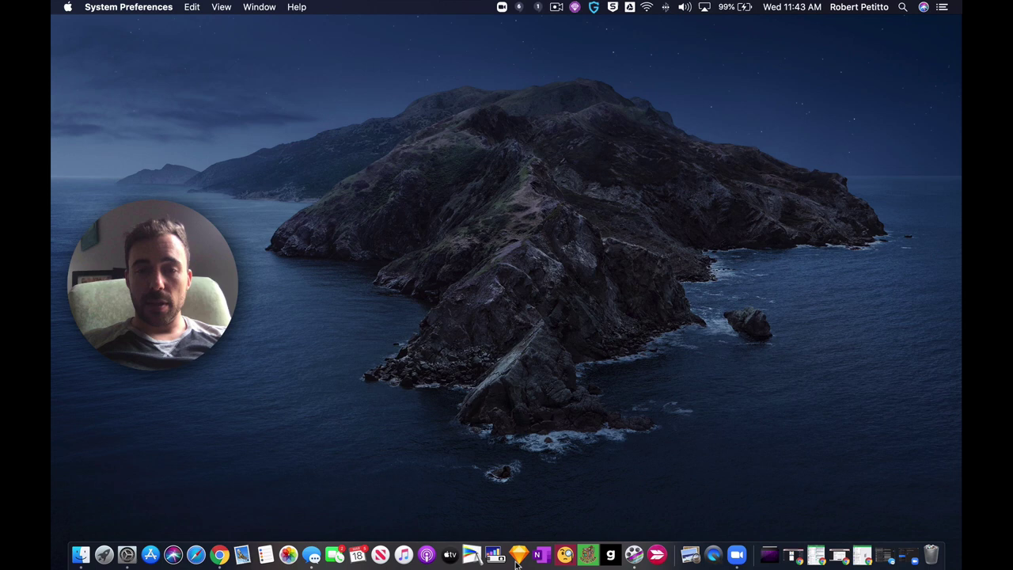
click(516, 564)
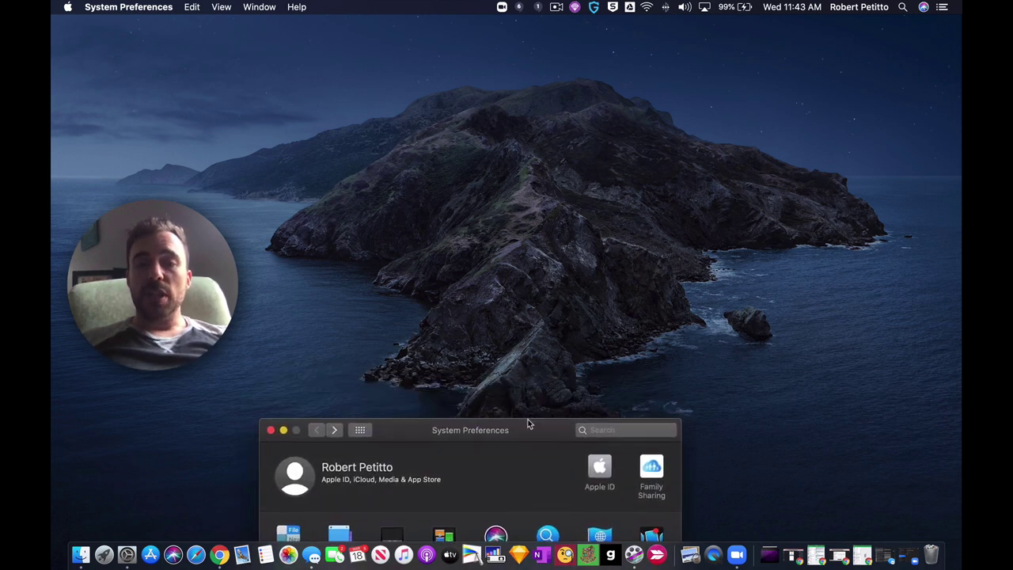
drag(529, 425, 554, 93)
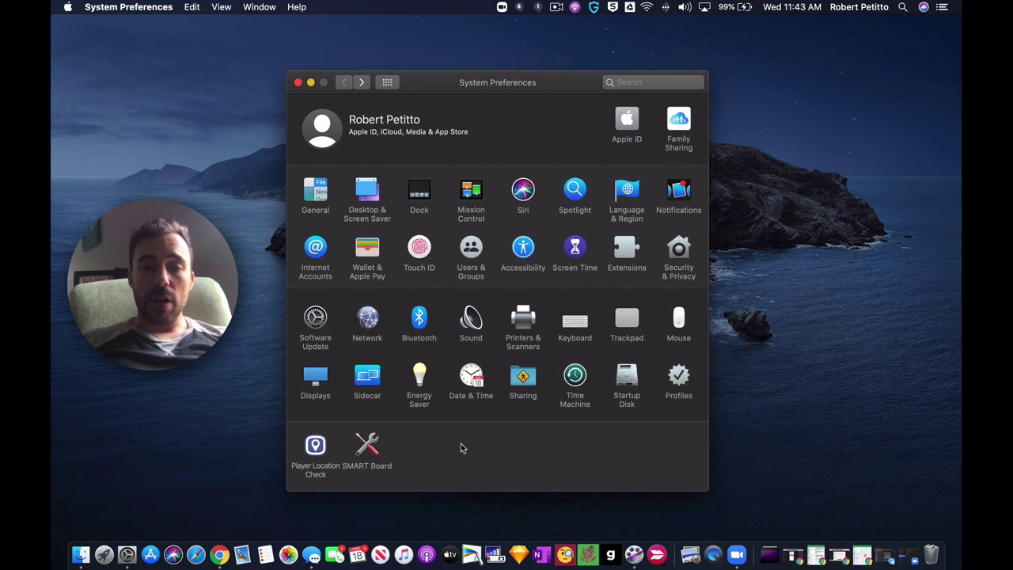
Close System Preferences, reopen it from the Apple menu, and open Security & Privacy.
click(298, 82)
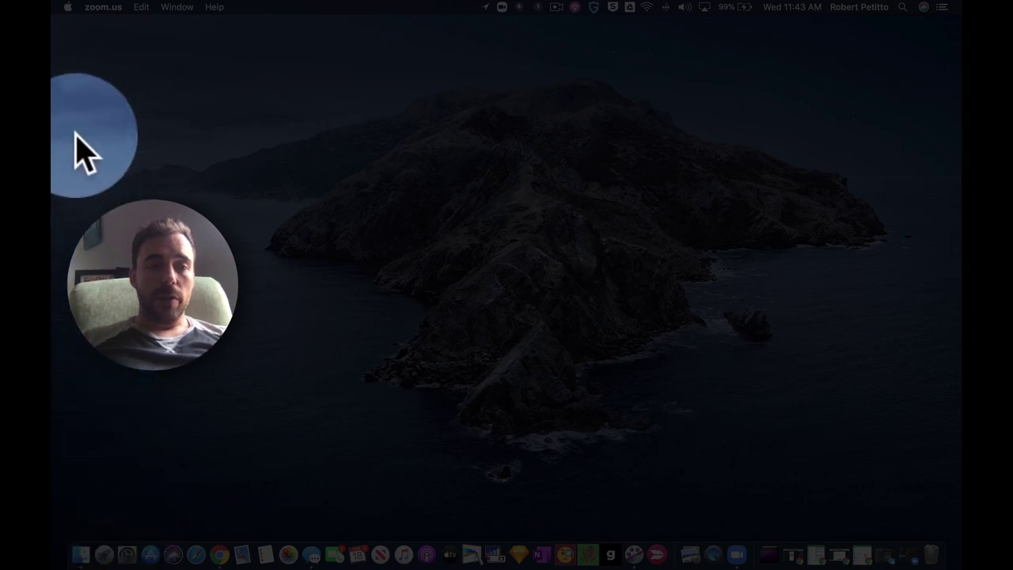
click(63, 12)
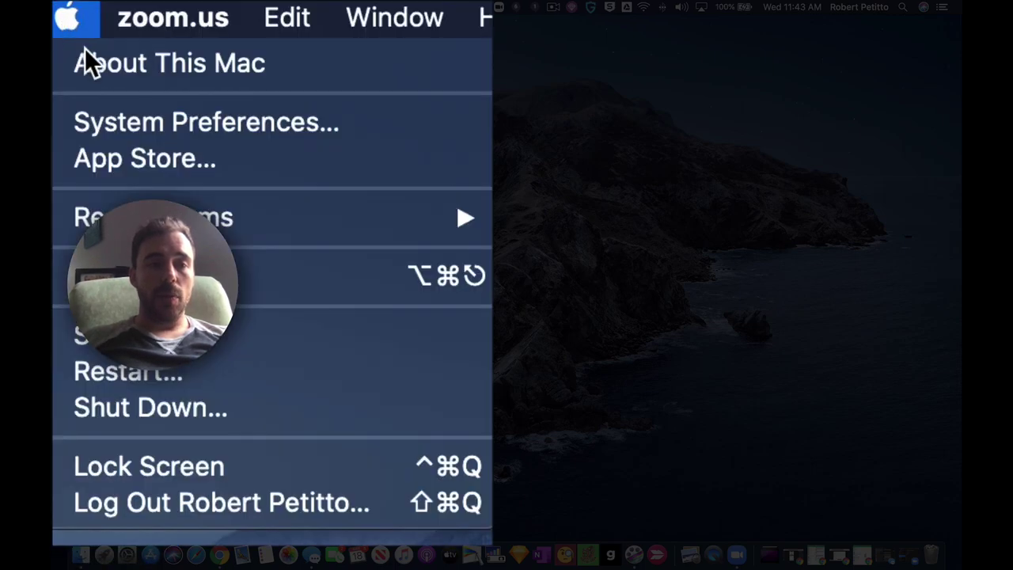
click(131, 131)
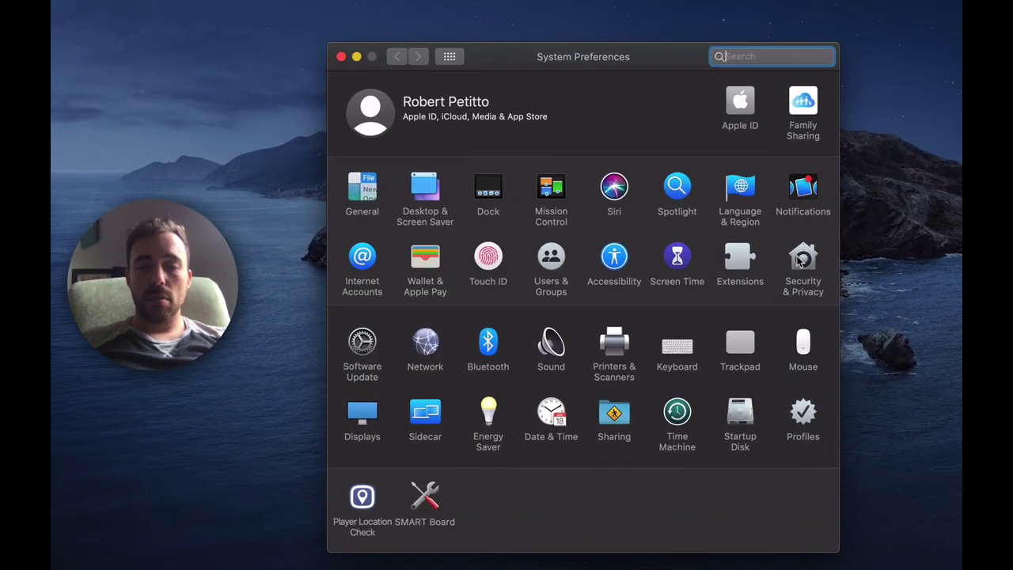
click(676, 253)
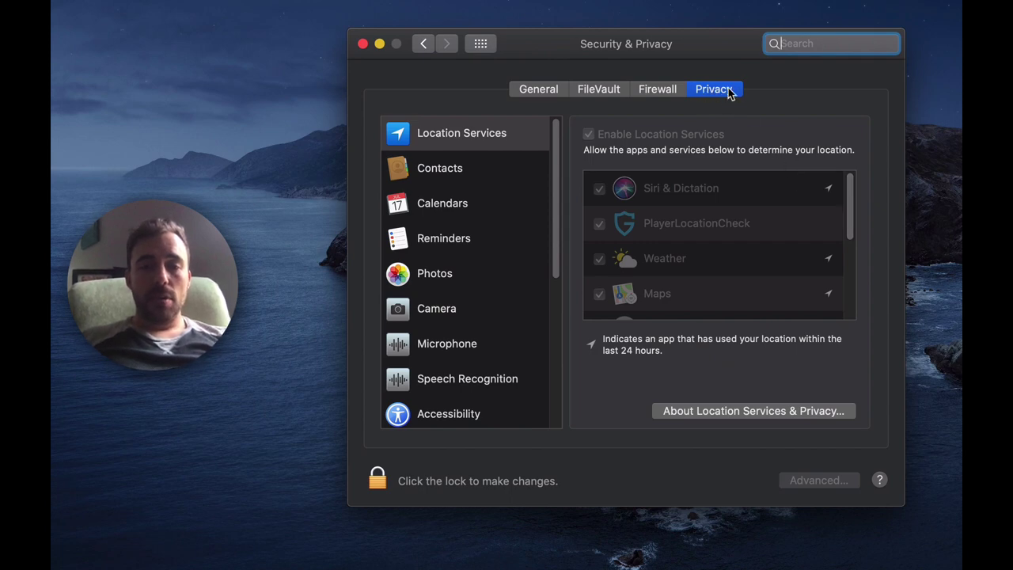
Show the Screen Recording app list on the Privacy tab.
scroll(460, 422, down, 5)
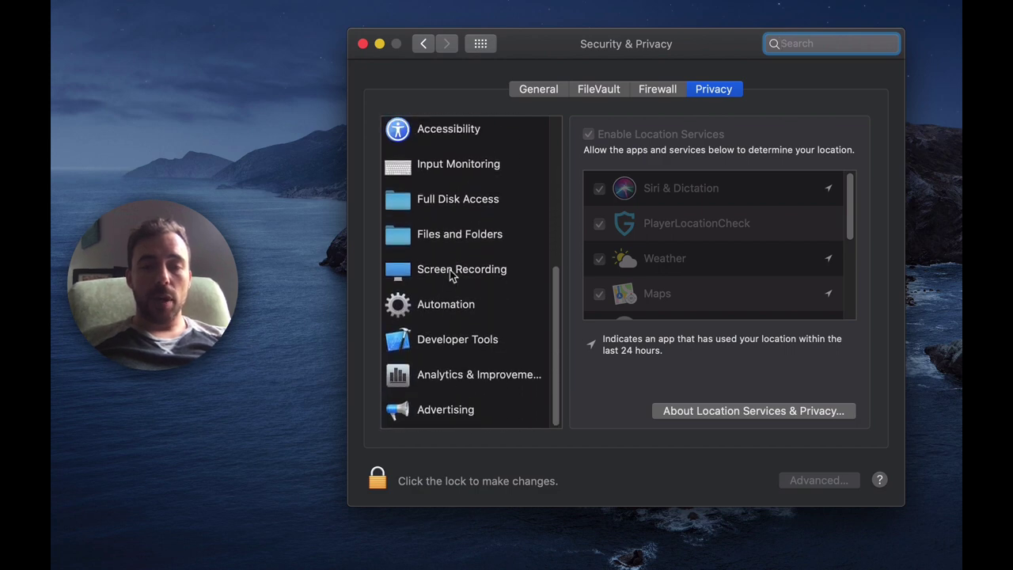
click(451, 274)
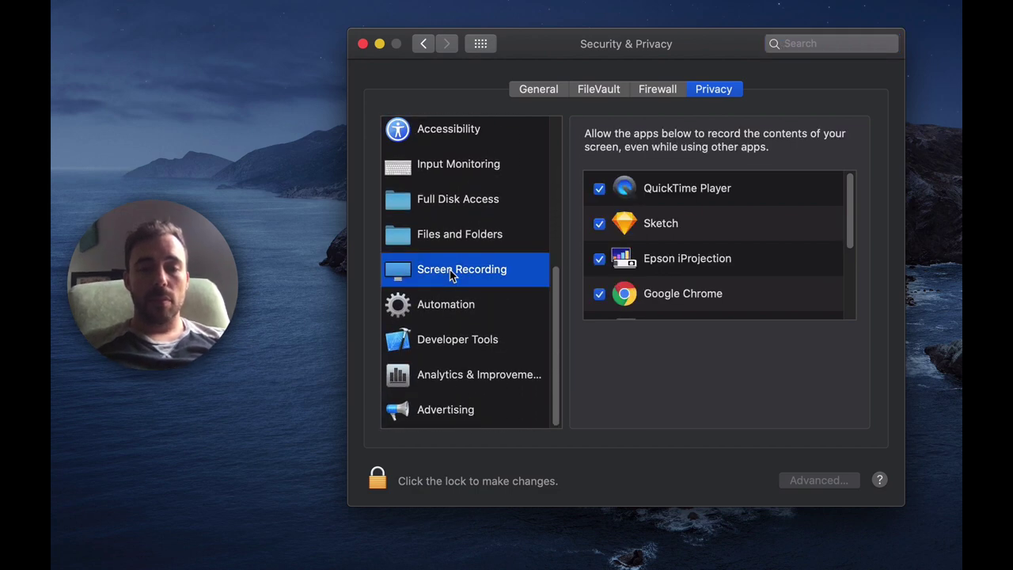
scroll(671, 269, down, 1)
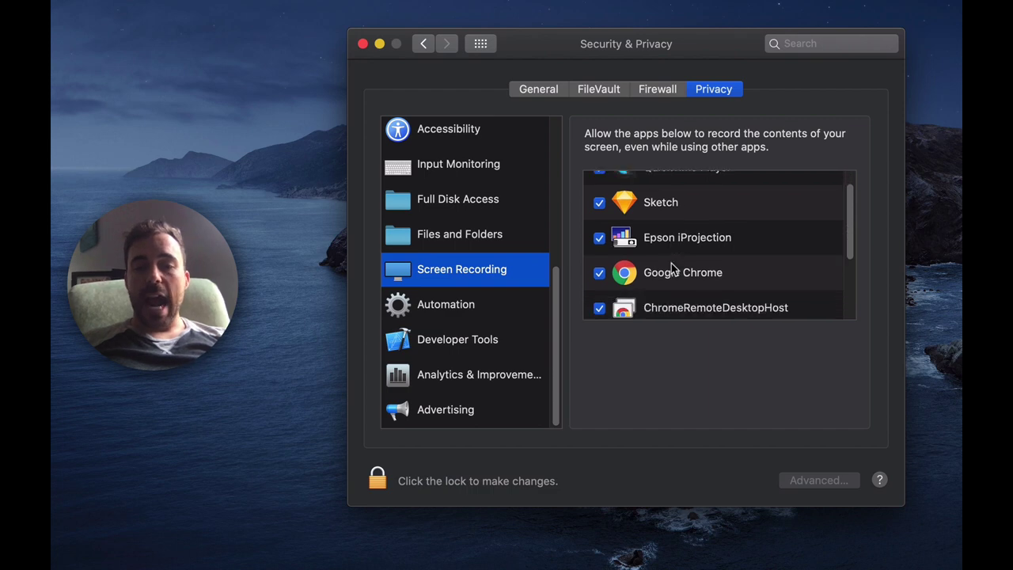
scroll(672, 268, down, 5)
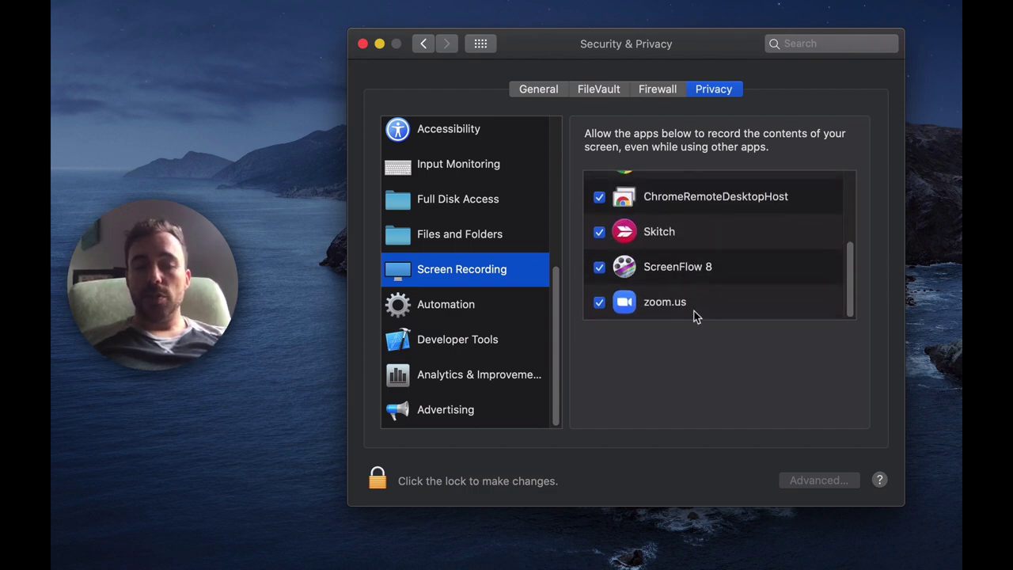
Uncheck then recheck zoom.us for Screen Recording and quit Zoom to apply it.
click(600, 304)
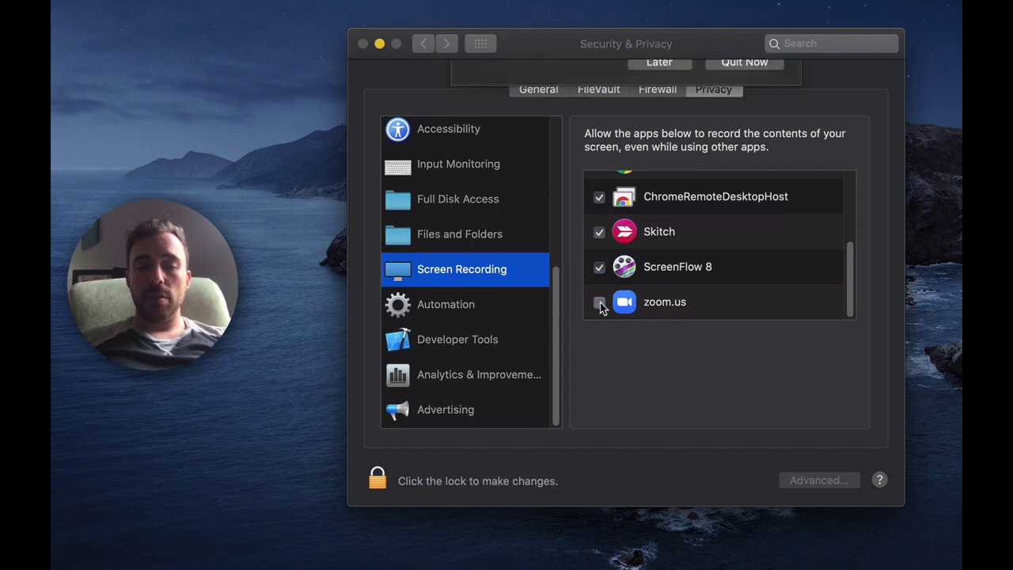
click(660, 146)
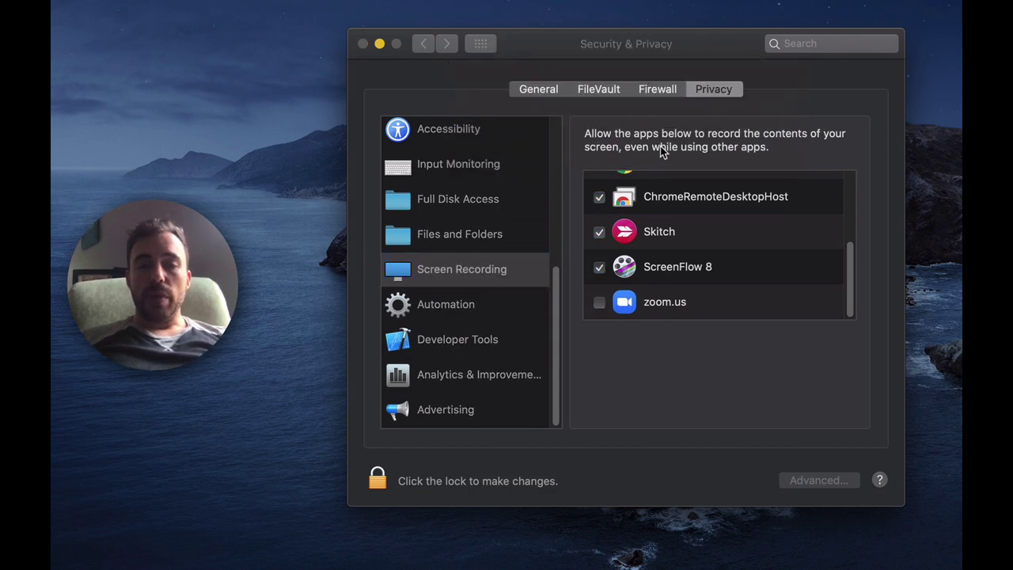
click(599, 304)
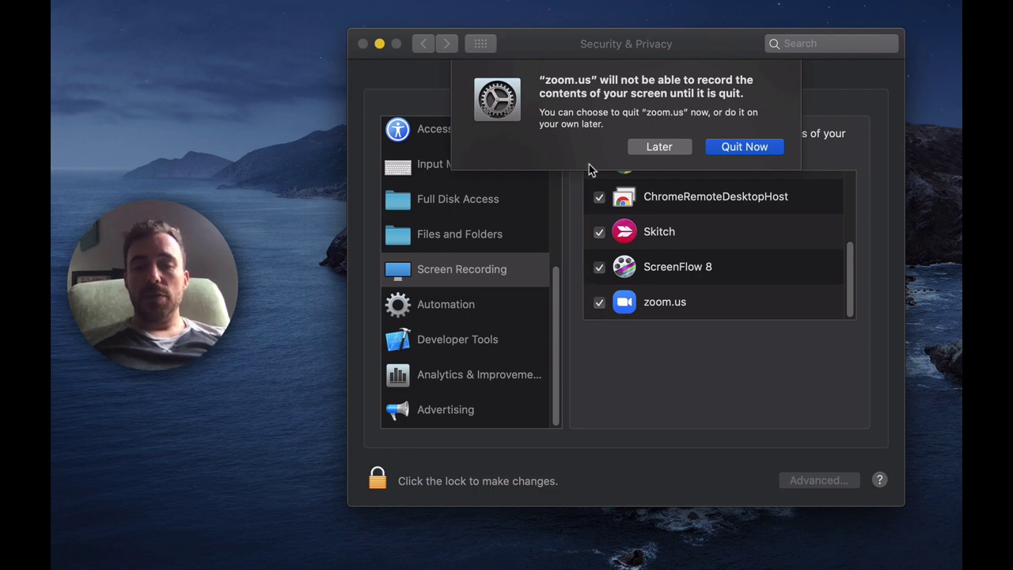
click(736, 150)
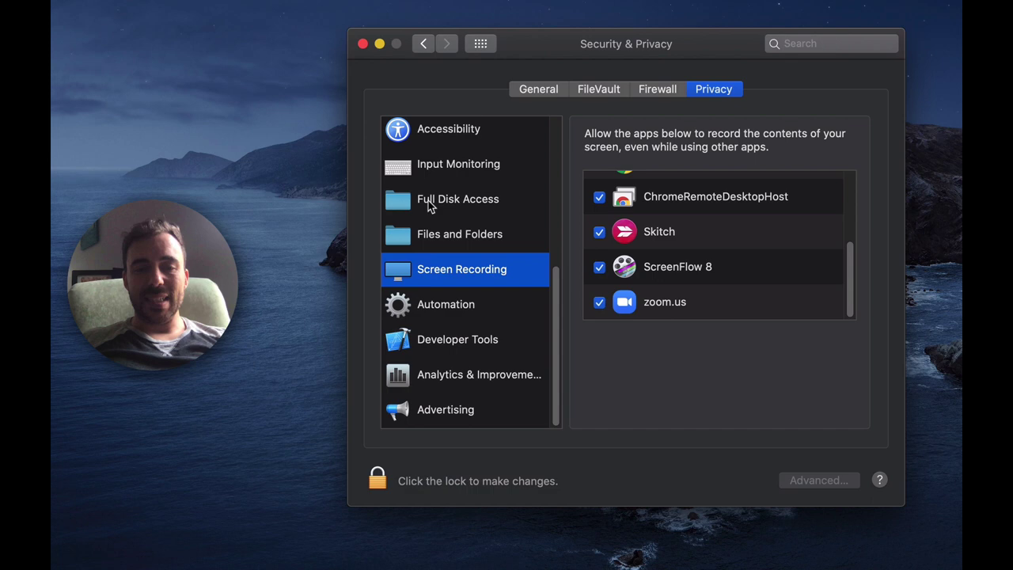
Unlock the settings, grant zoom.us Full Disk Access, and return to Screen Recording.
click(476, 205)
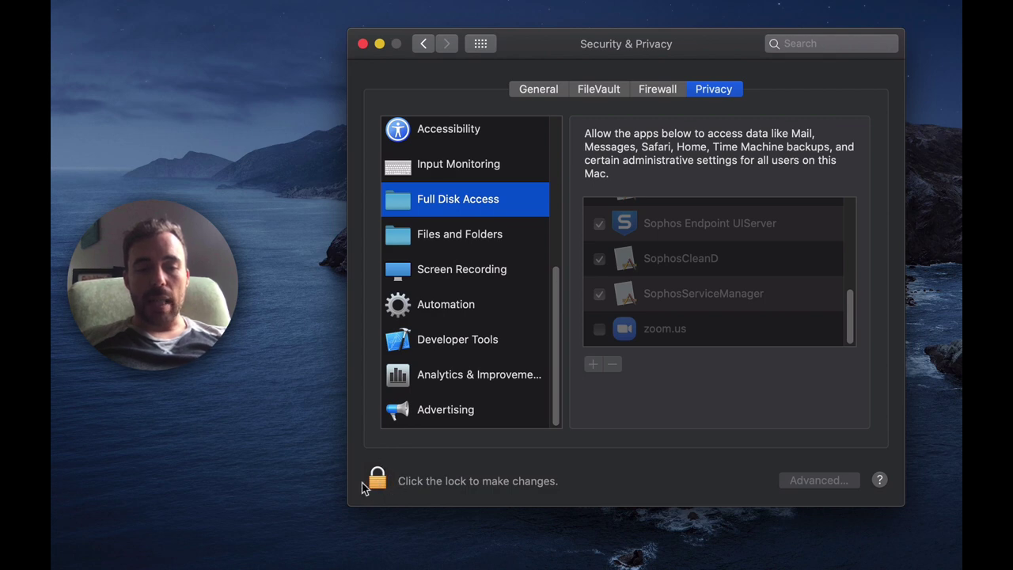
click(375, 483)
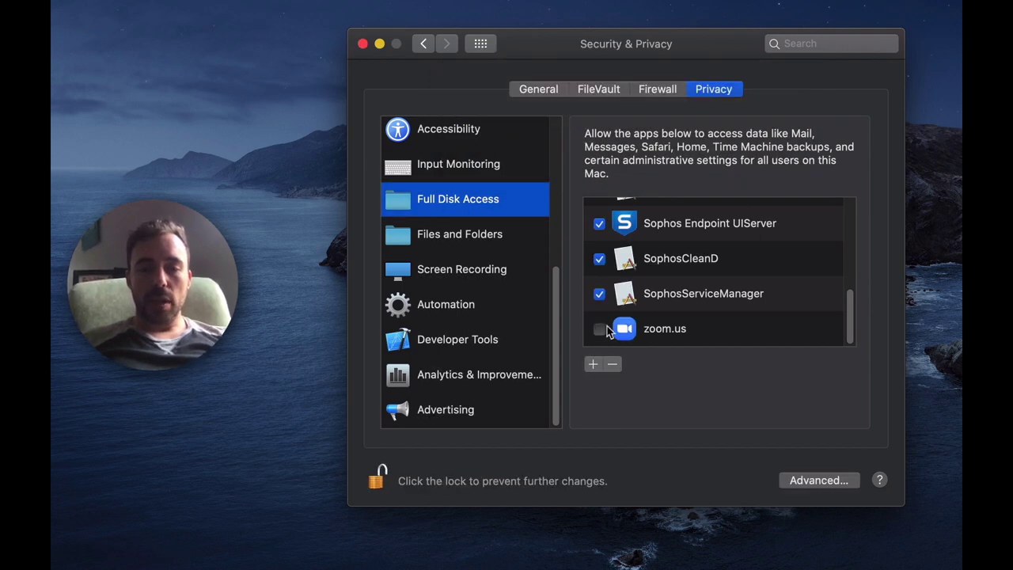
click(599, 332)
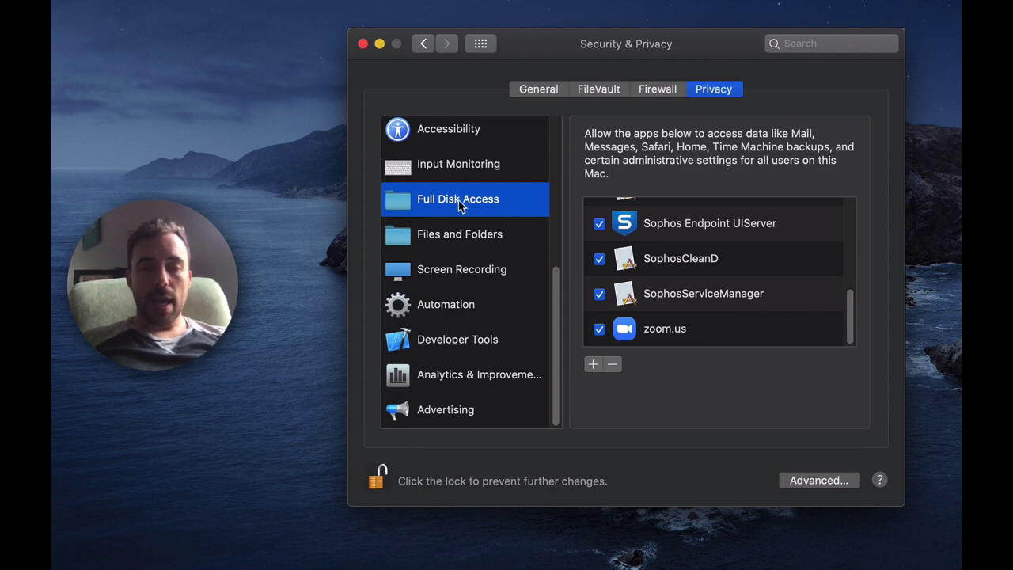
click(453, 274)
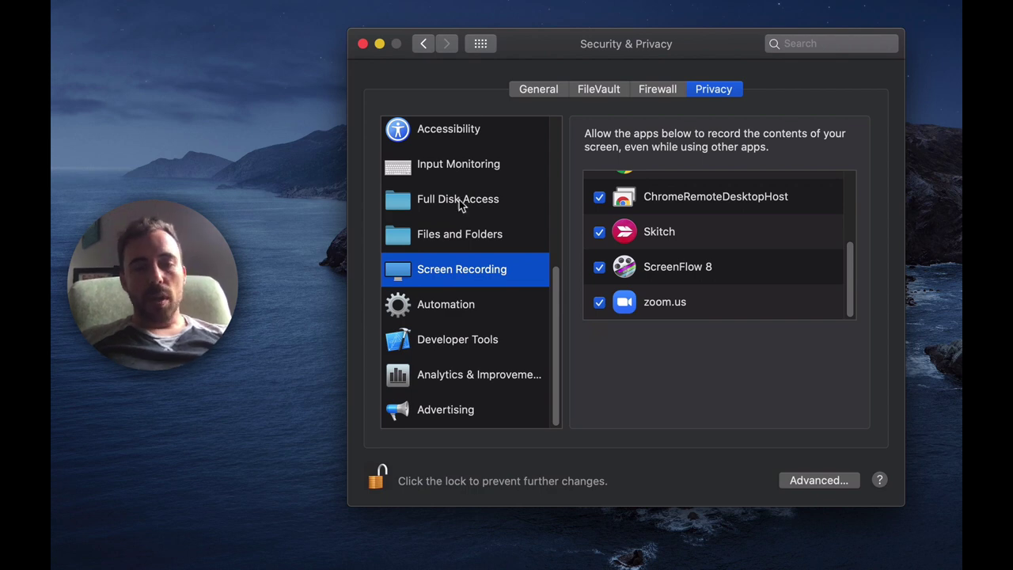
click(453, 204)
click(457, 270)
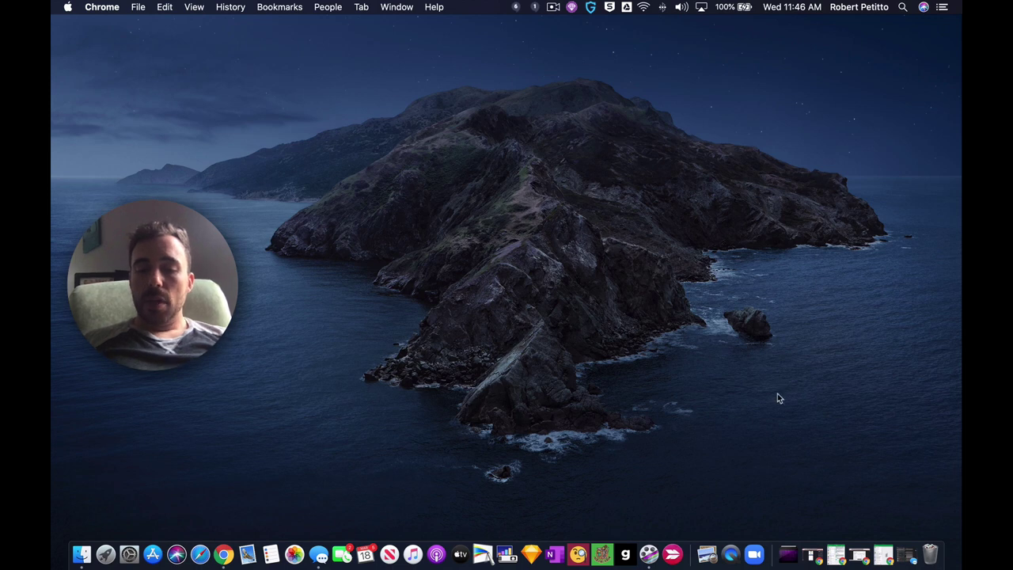
Relaunch Zoom from its Dock icon.
click(754, 556)
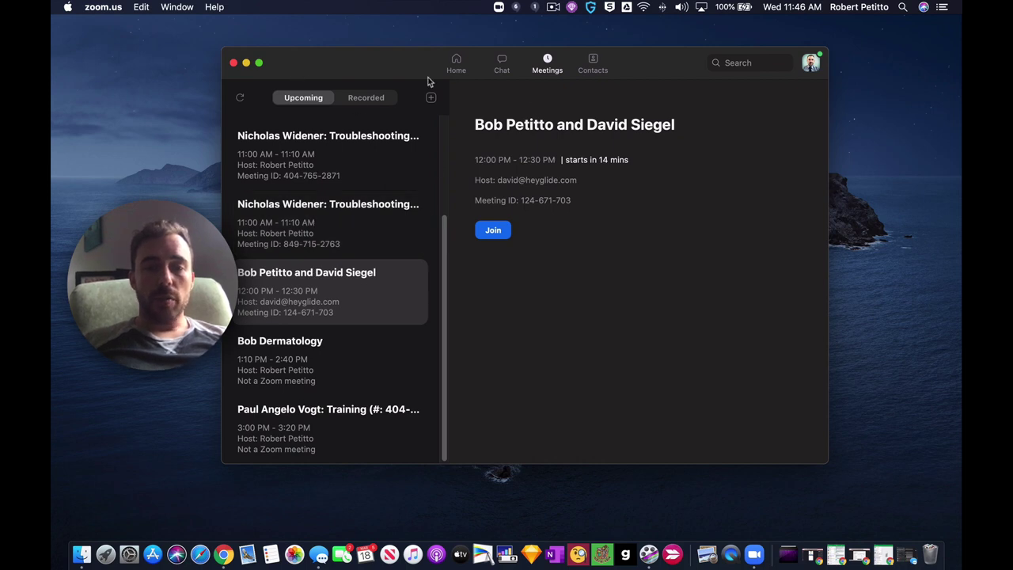
Start a new meeting from Zoom's home view, open the screen-share picker, then close it.
click(455, 65)
click(348, 207)
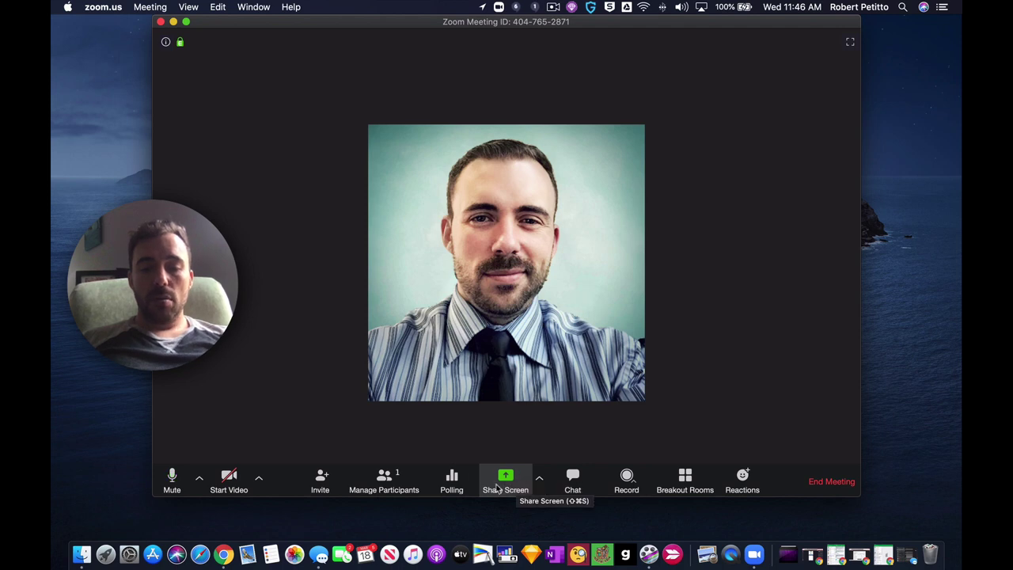
click(507, 493)
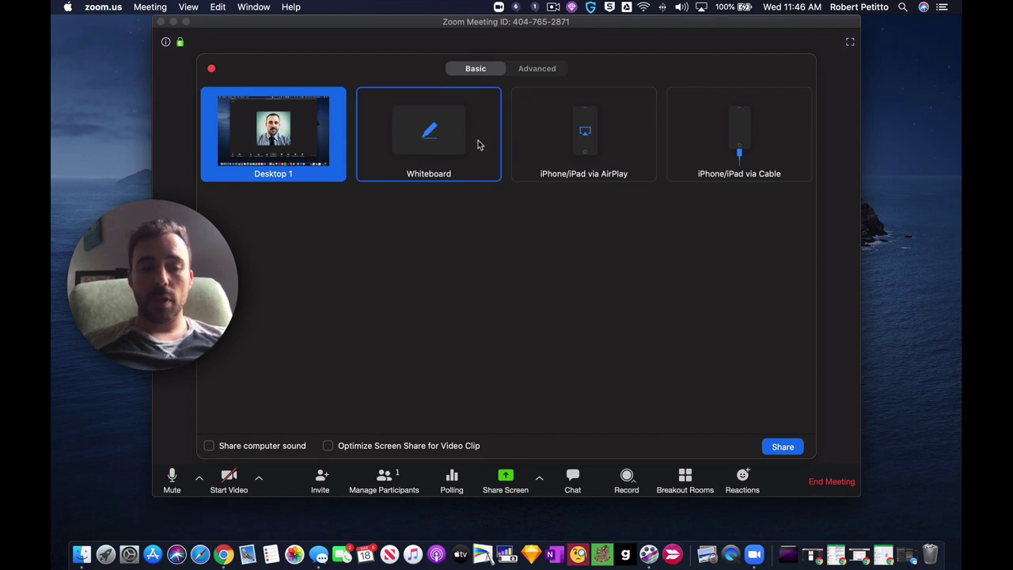
click(212, 69)
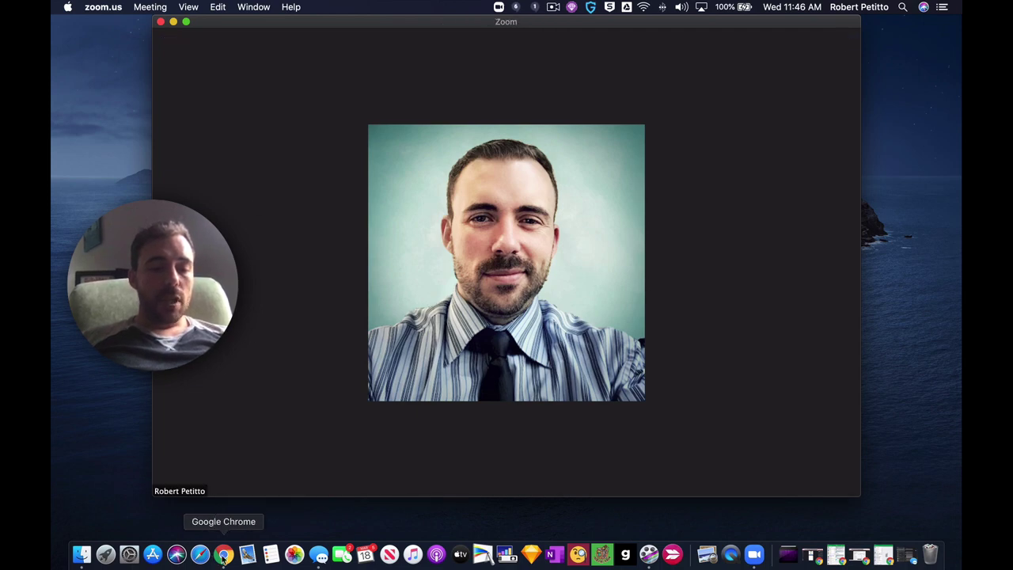
Detach the Flipgrid tab into its own Chrome window, shift it left, and bring Zoom forward.
click(224, 555)
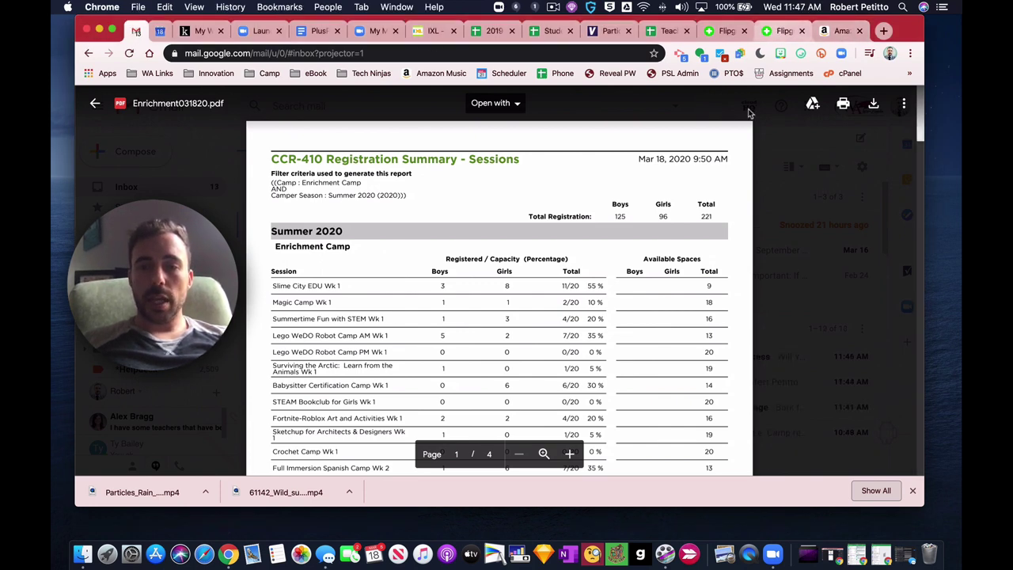
drag(750, 113, 718, 115)
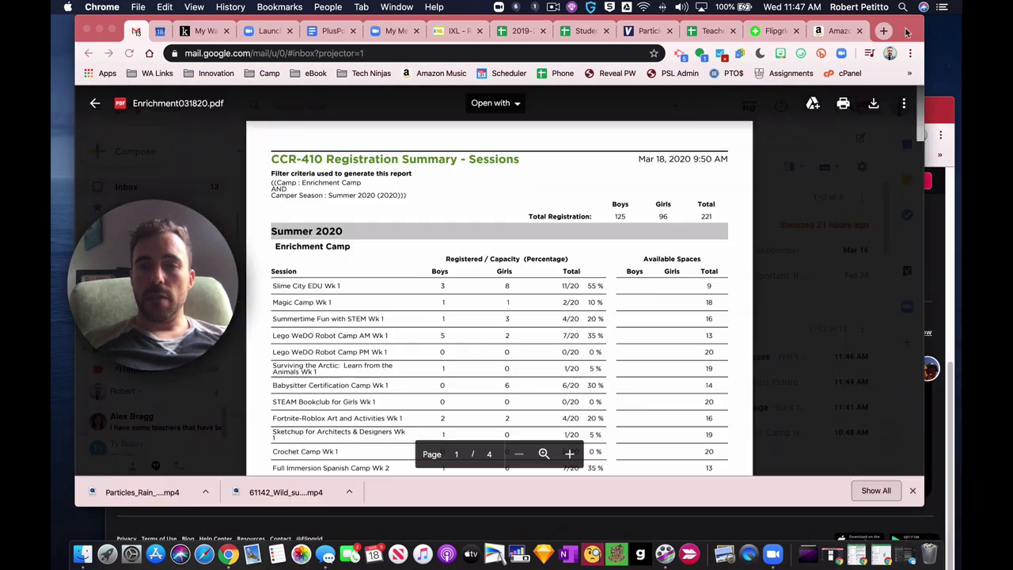
drag(908, 32, 889, 32)
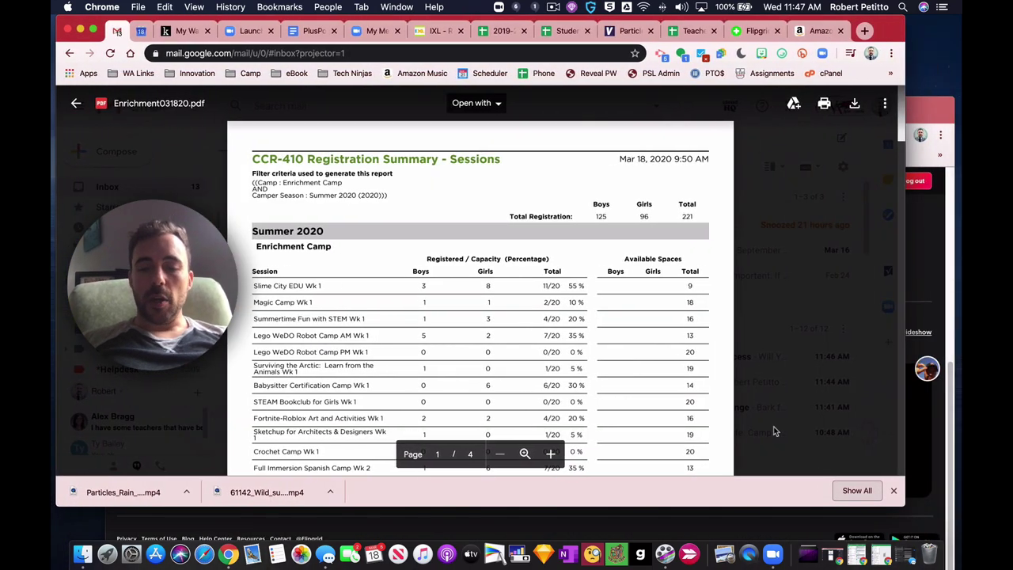
click(773, 554)
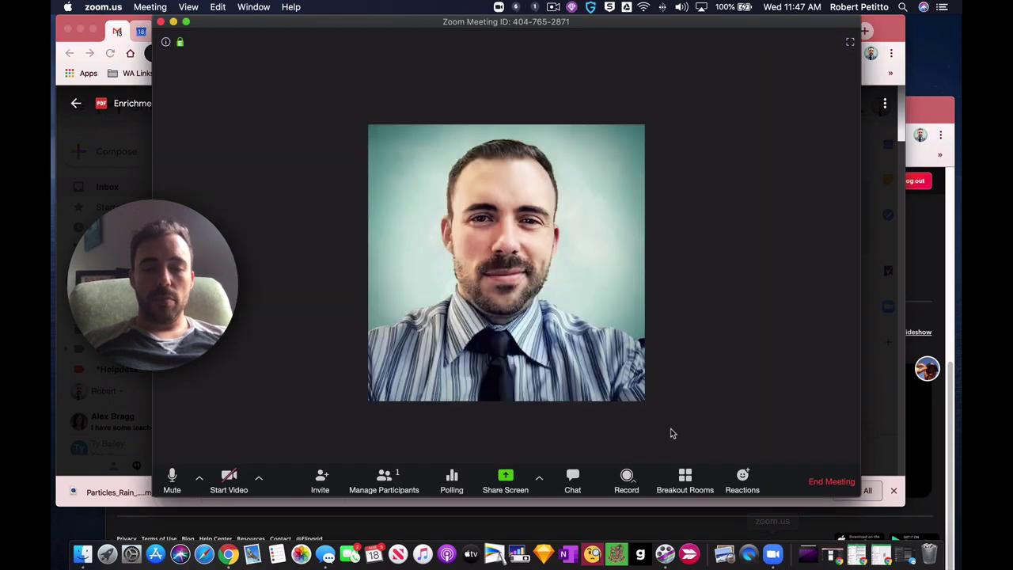
Choose the Flipgrid Chrome window as the screen-share source.
click(503, 478)
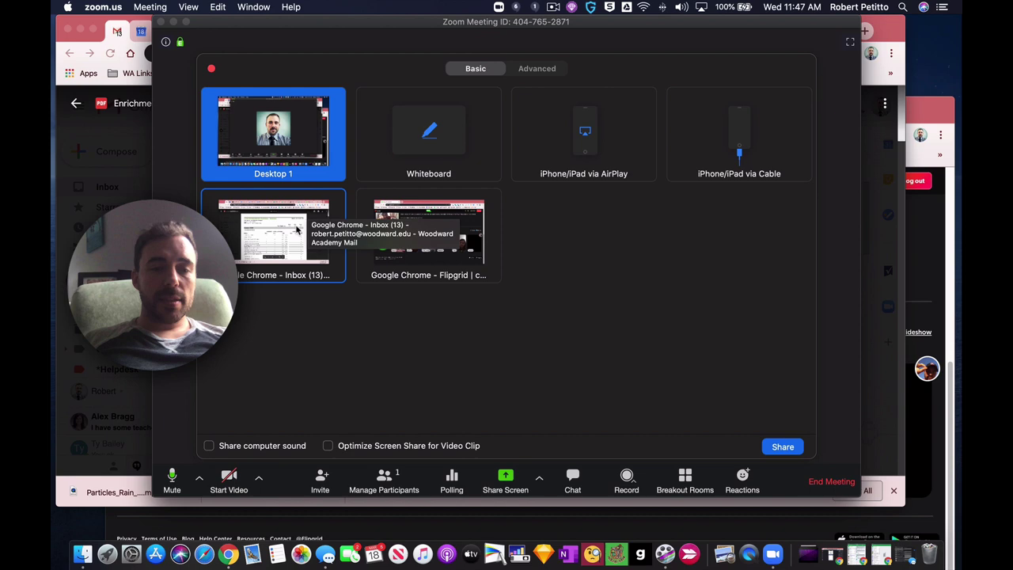
click(413, 226)
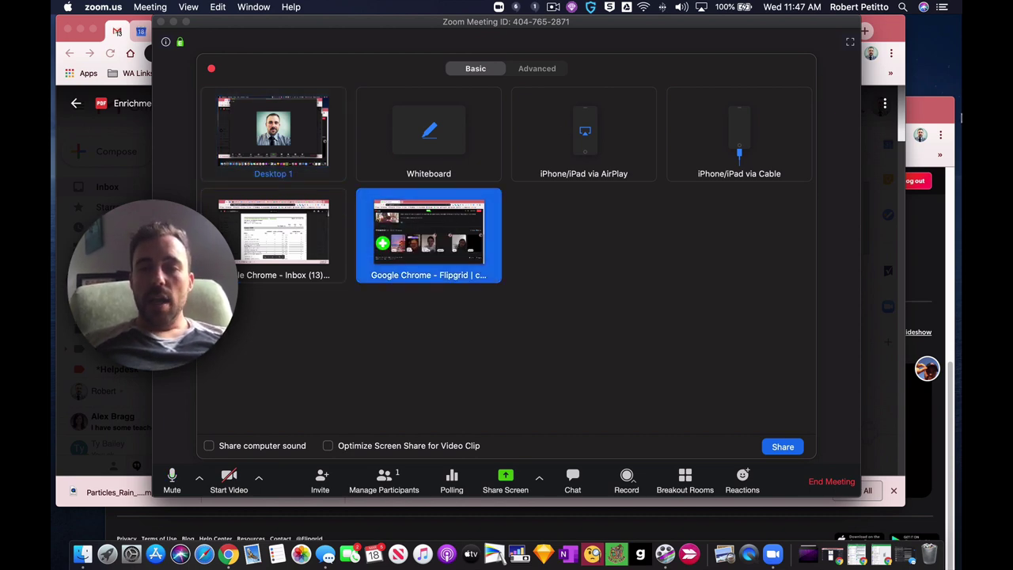
click(936, 112)
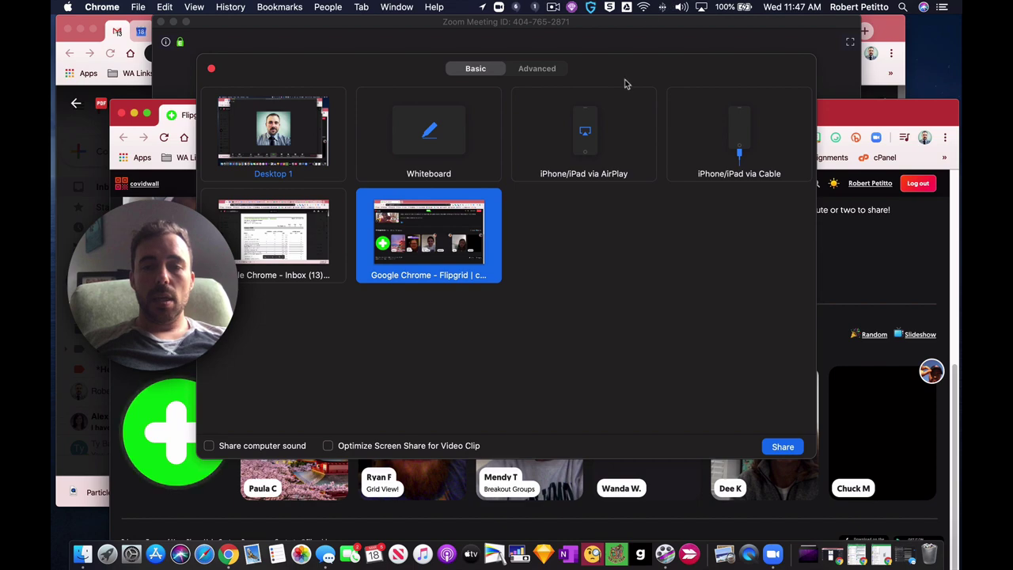
key(Return)
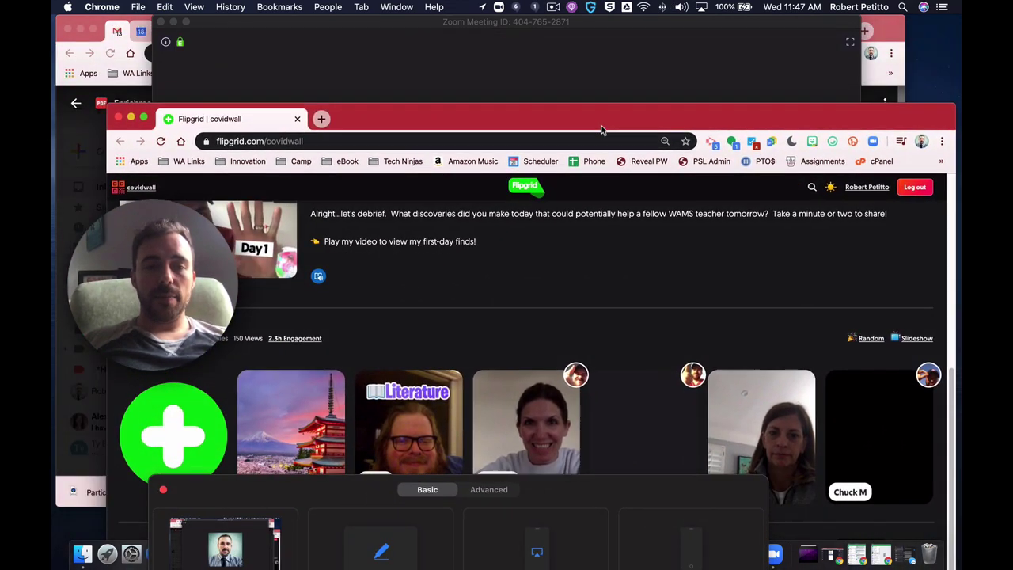
Move the Flipgrid window up and left, and minimize the Gmail window.
drag(601, 129, 585, 107)
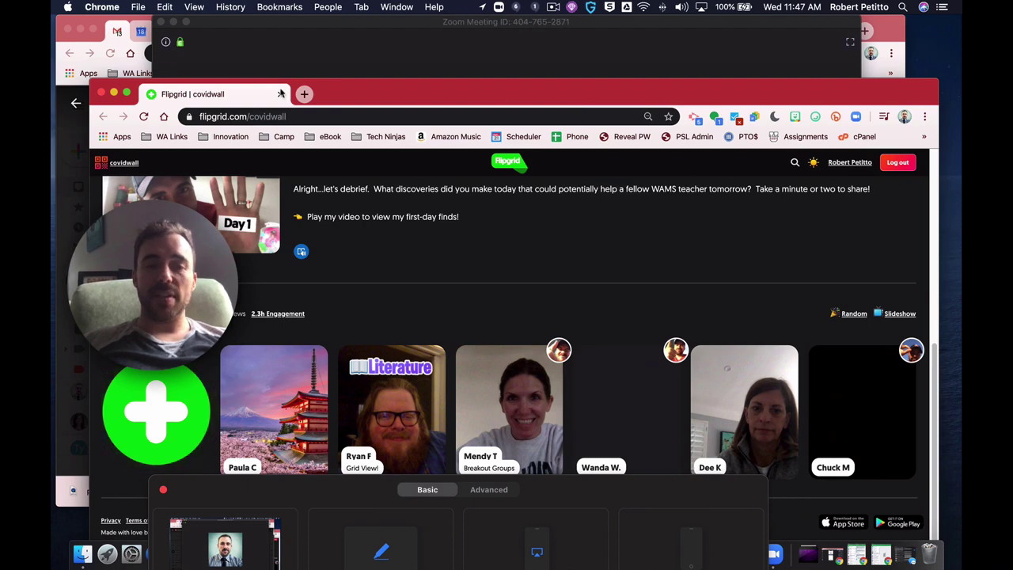
click(99, 24)
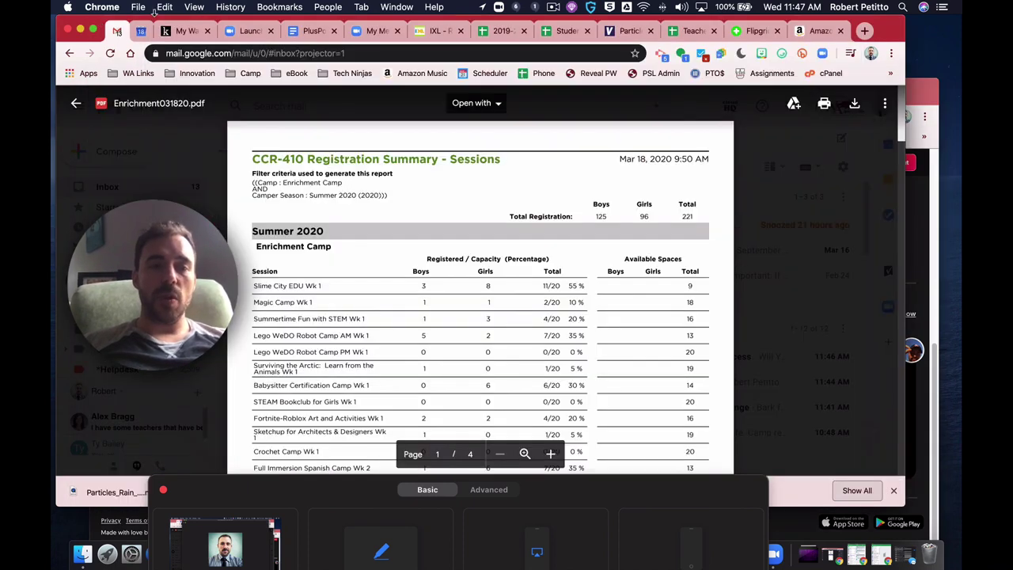
click(81, 31)
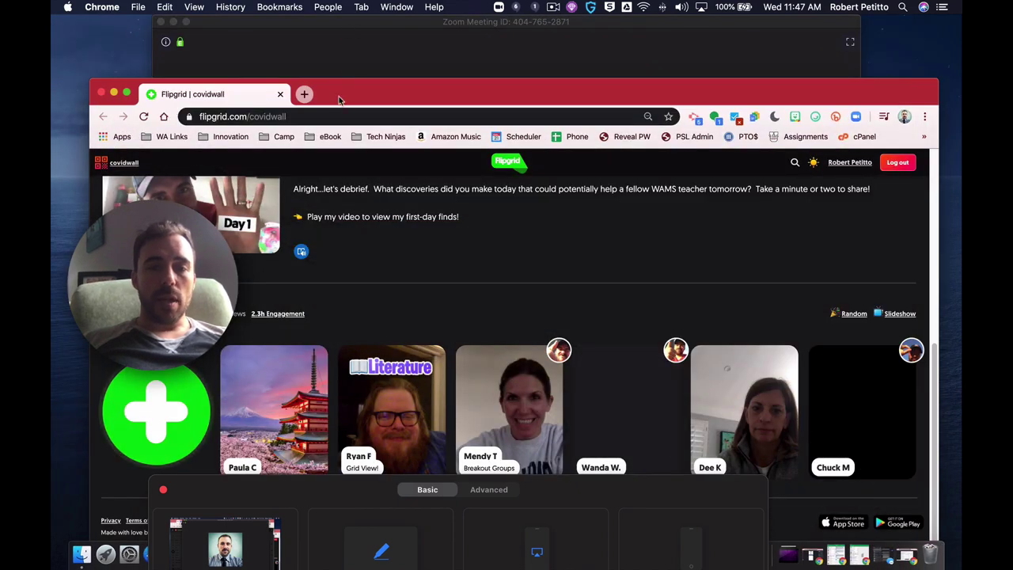
Move Flipgrid near the screen top and choose Desktop 1, then the Flipgrid window, to share.
drag(313, 97, 309, 51)
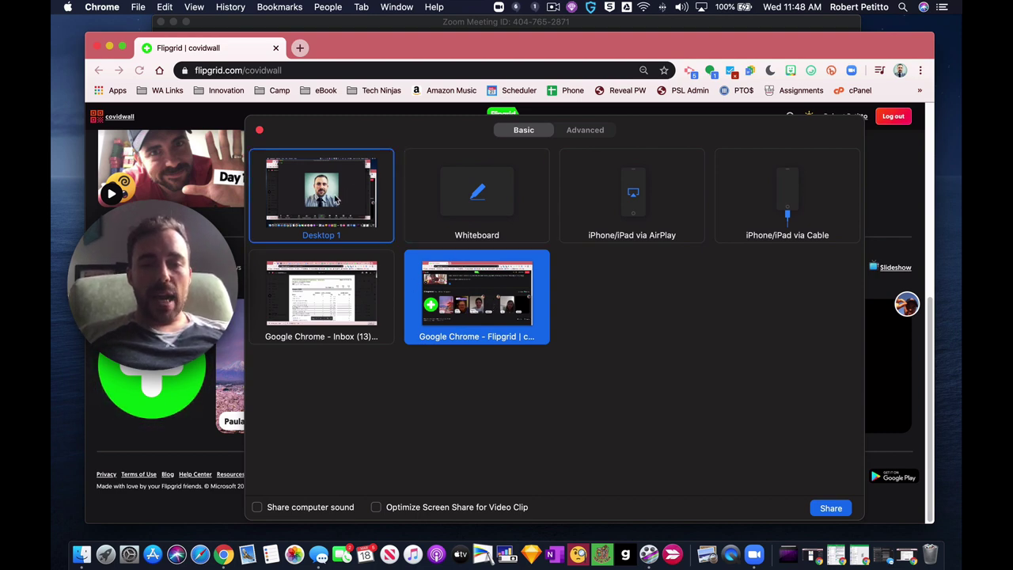
click(336, 200)
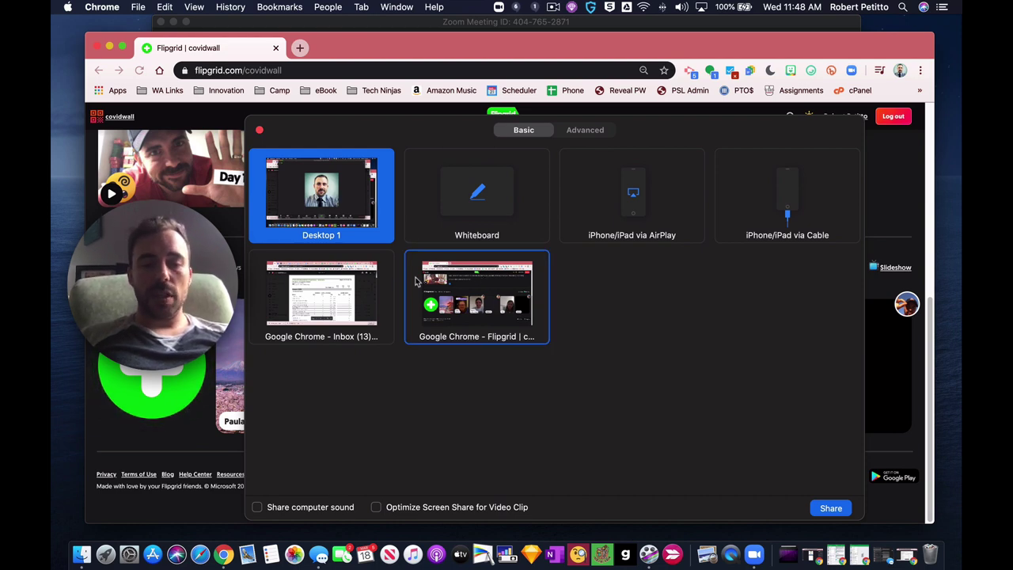
click(481, 297)
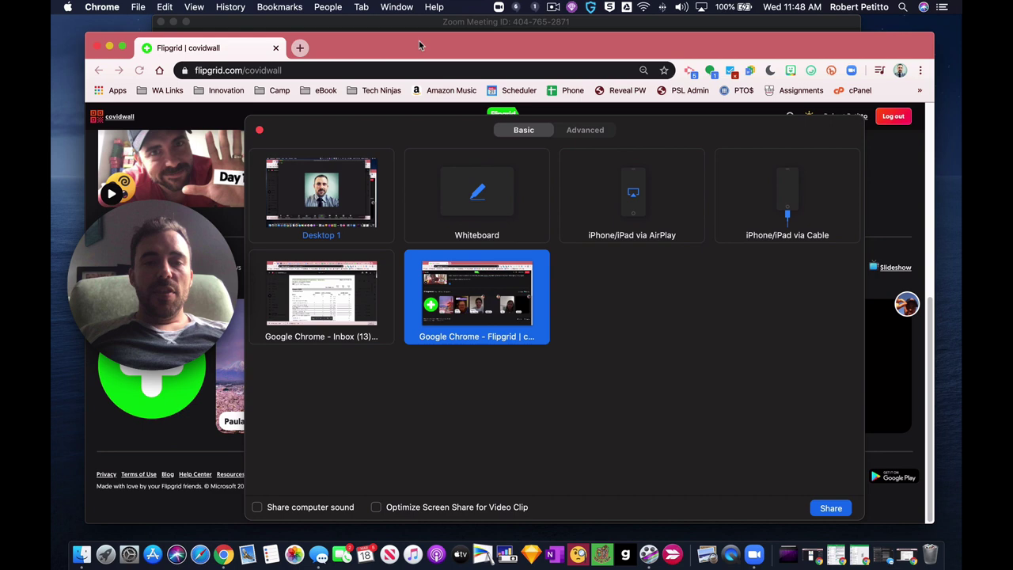
drag(420, 45, 405, 34)
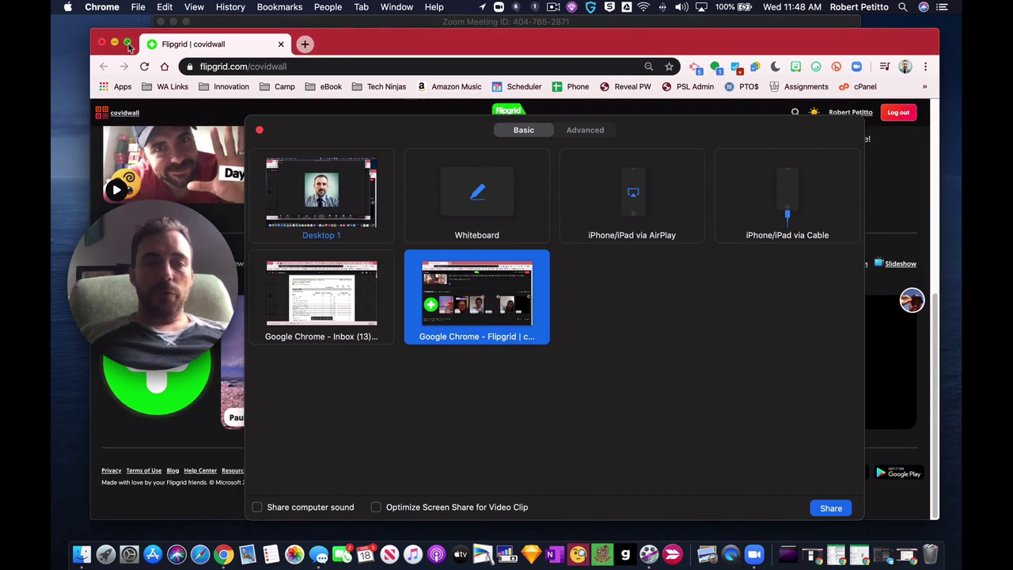
Review the share picker with Desktop 1 chosen and its bottom sharing checkboxes.
mouse_move(129, 44)
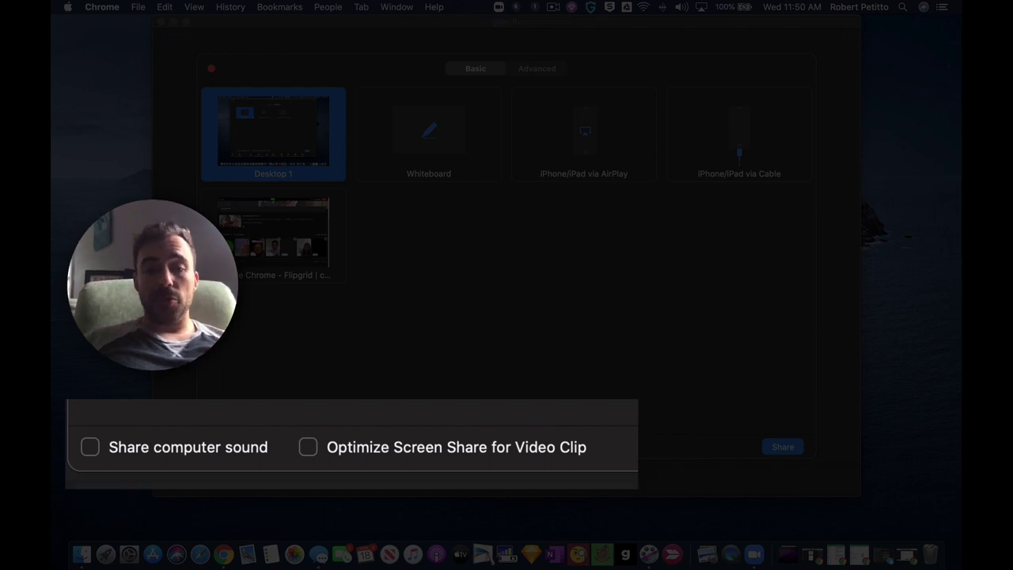
Check Share computer sound and Optimize Screen Share for Video Clip, keeping Desktop 1 selected.
click(89, 448)
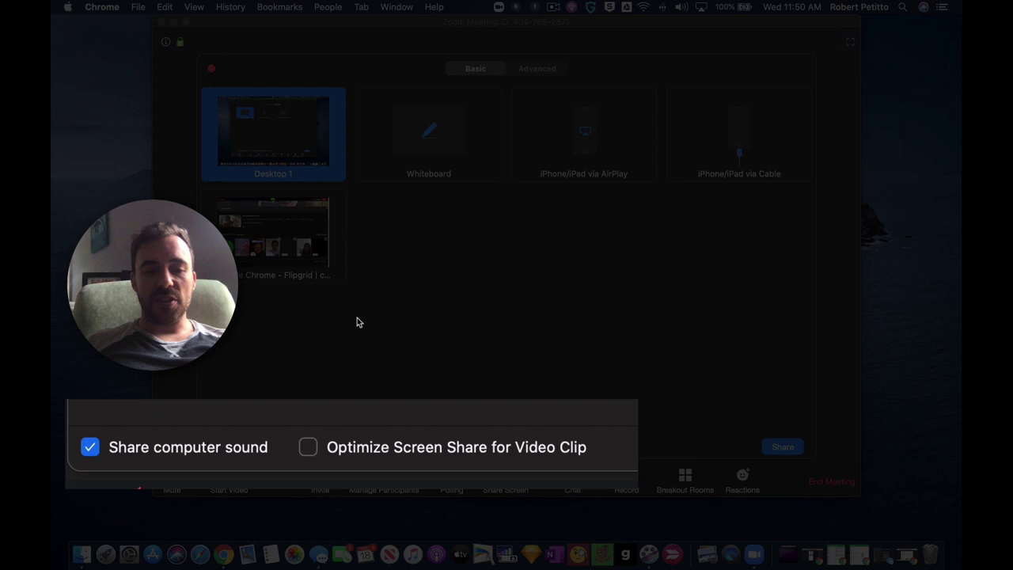
click(90, 448)
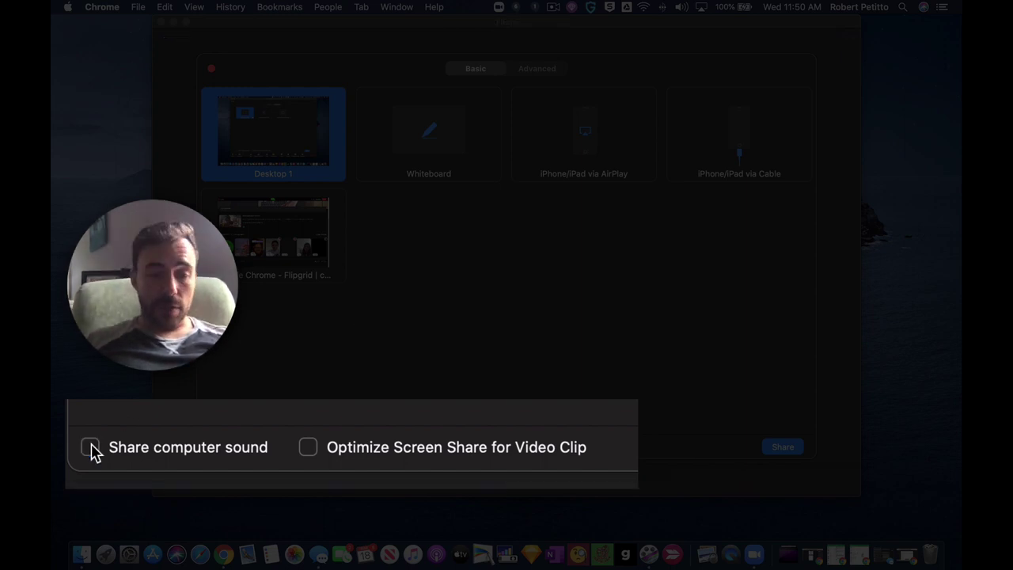
click(90, 448)
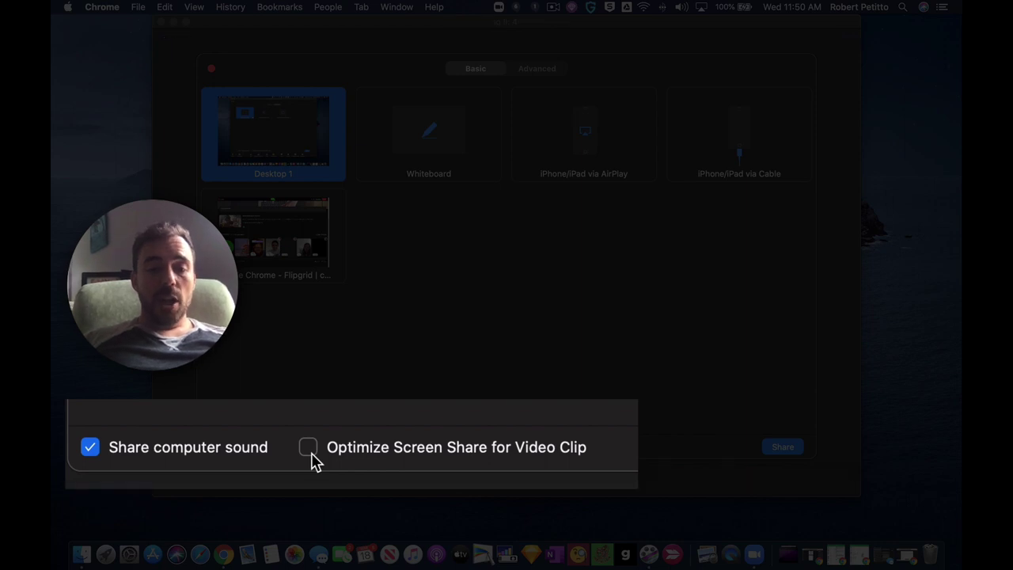
click(307, 448)
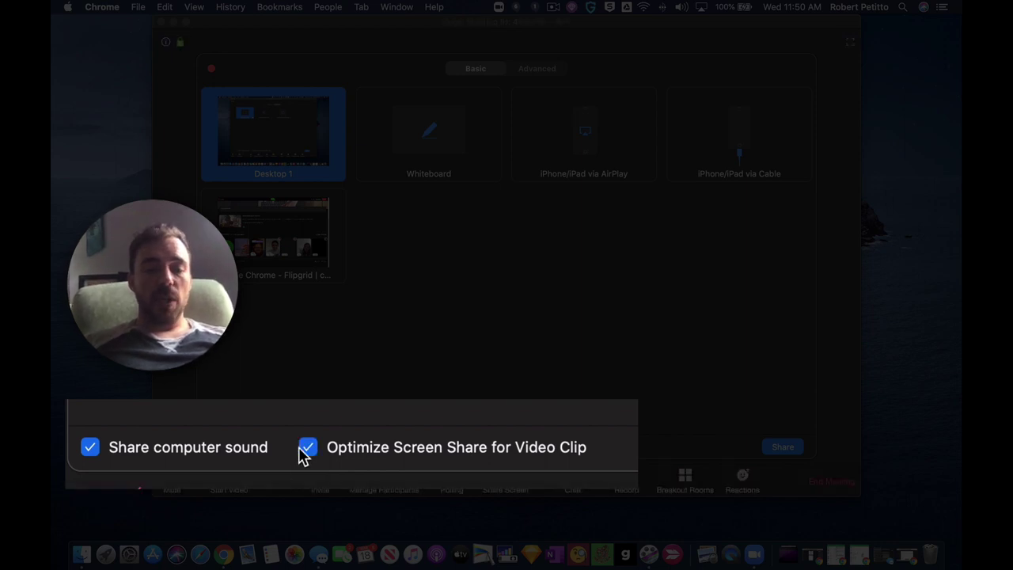